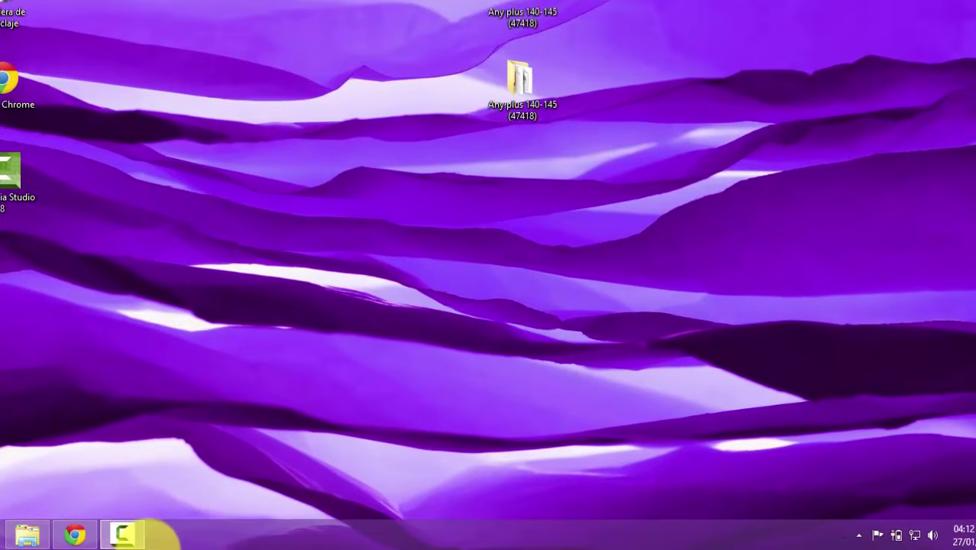
click(76, 534)
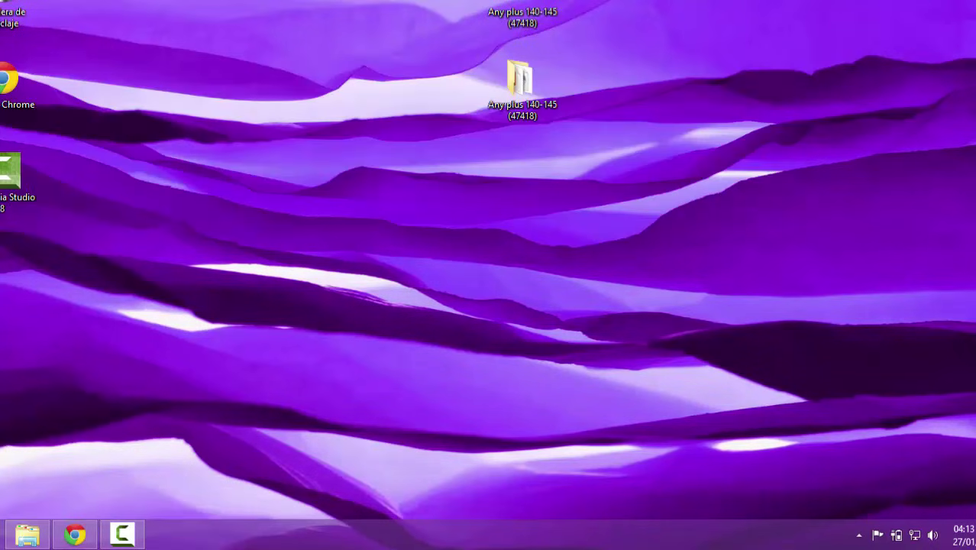
click(513, 11)
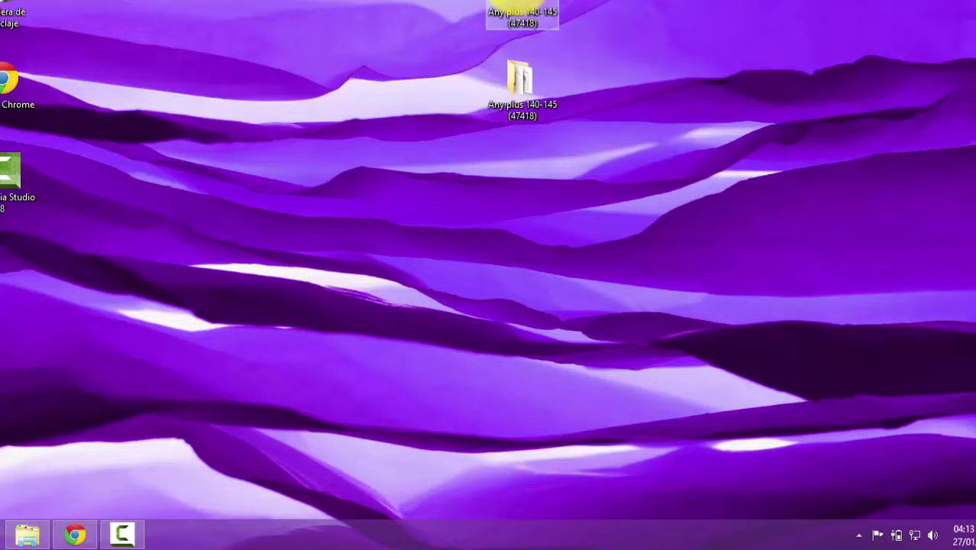
right_click(517, 3)
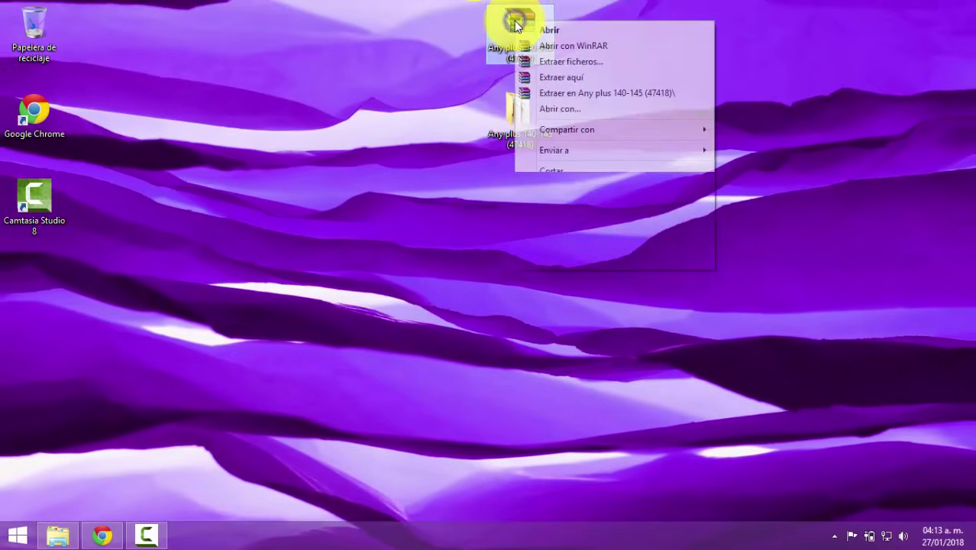
click(569, 261)
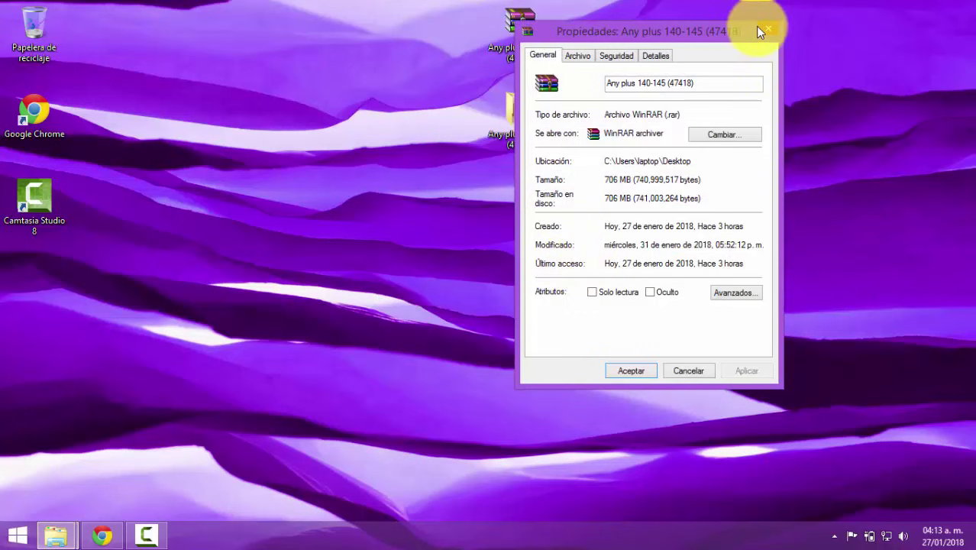
click(763, 28)
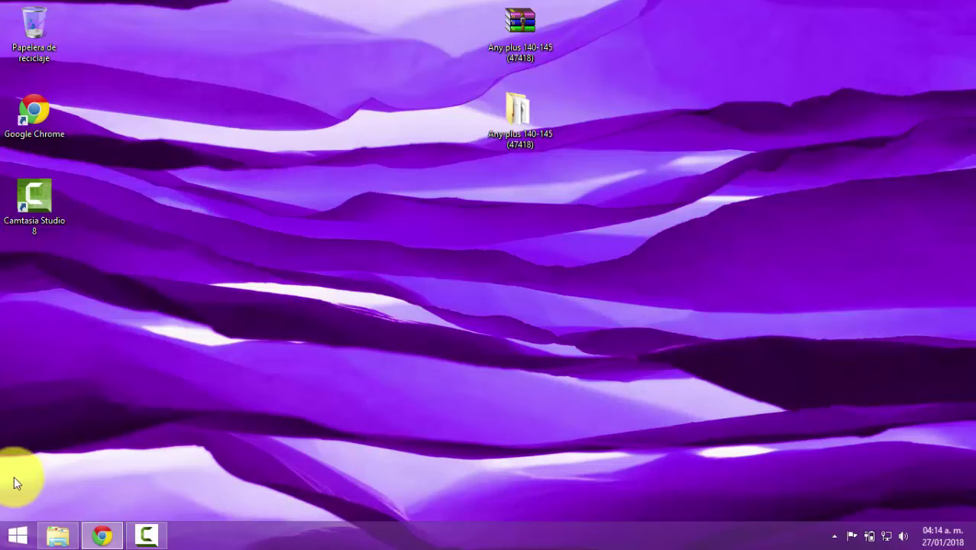
- Format the removable disk (G:) with the FAT32 file system, accept the data-erasure warning, and close the format dialog
click(51, 537)
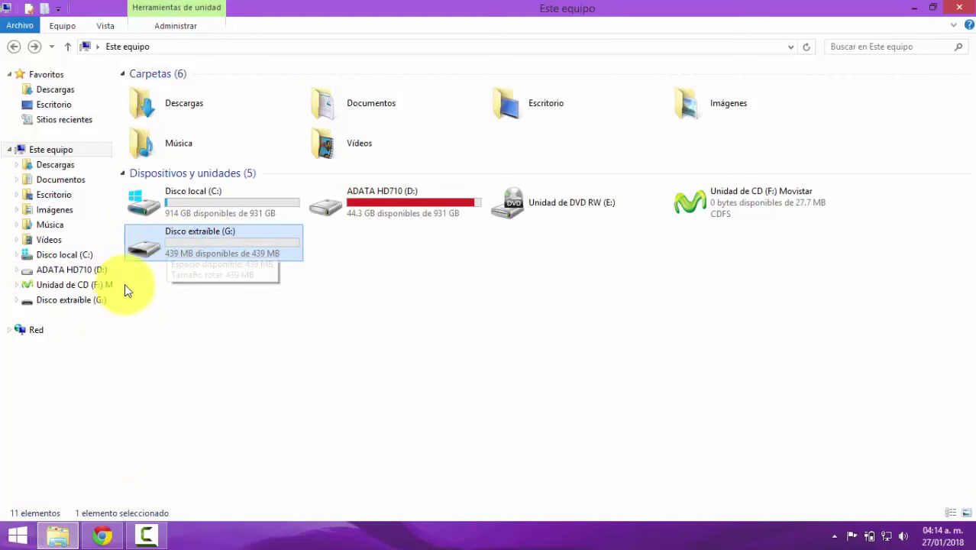
right_click(148, 239)
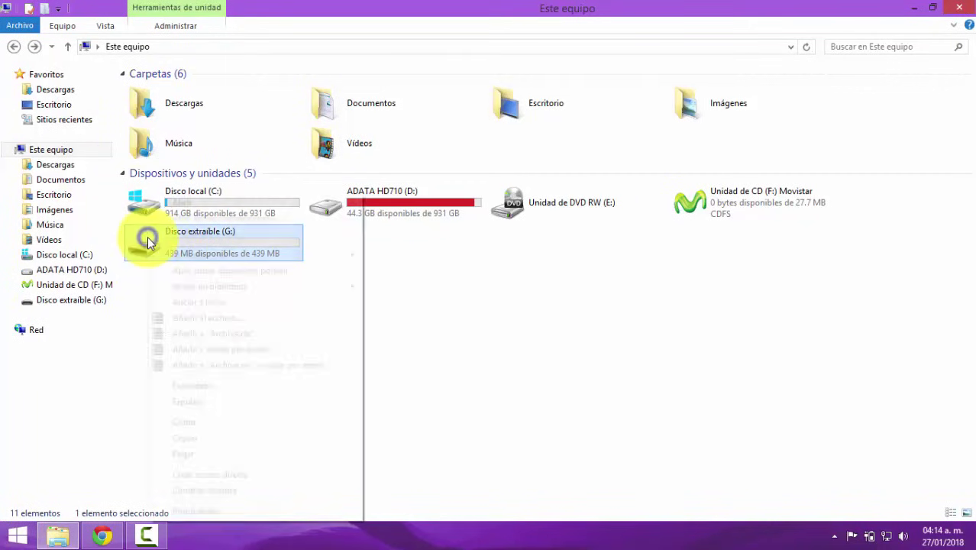
click(267, 388)
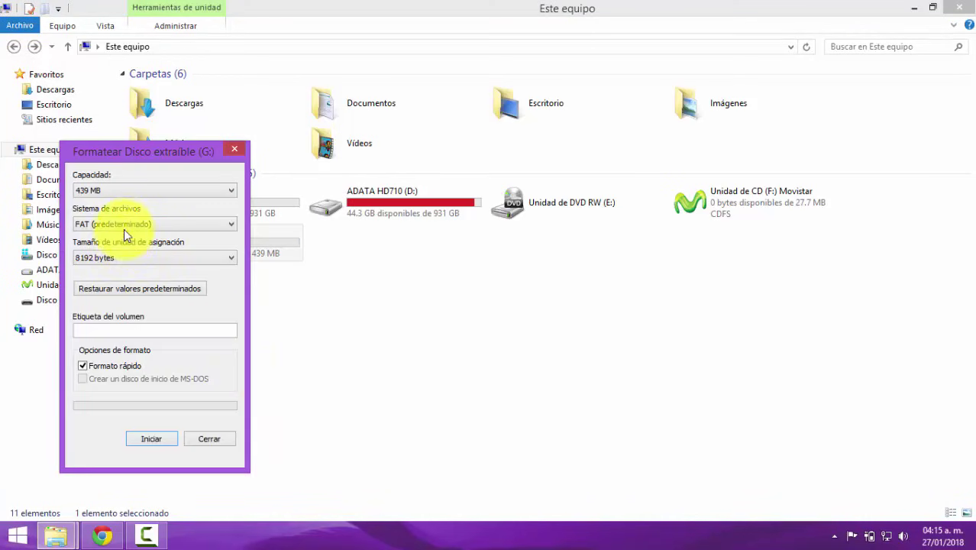
click(126, 224)
click(114, 255)
click(151, 438)
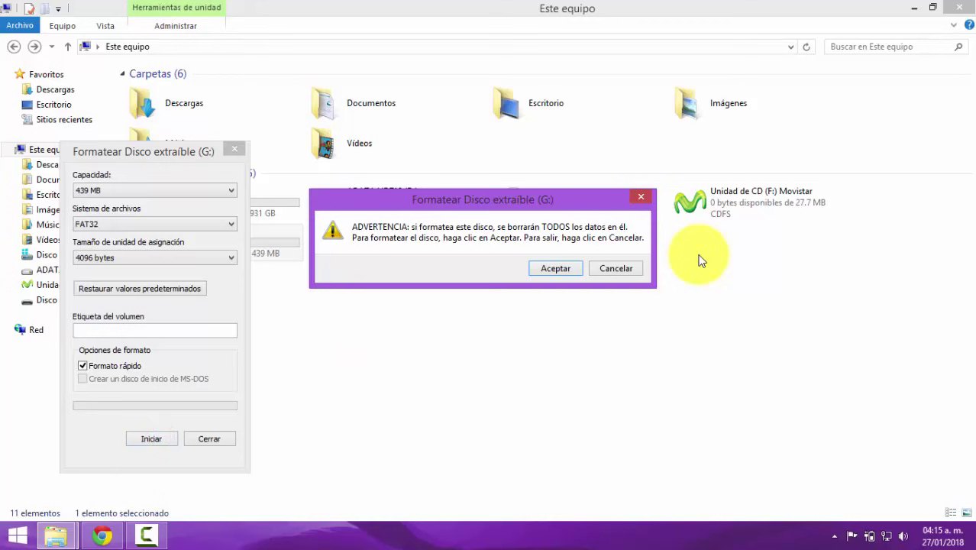
click(543, 271)
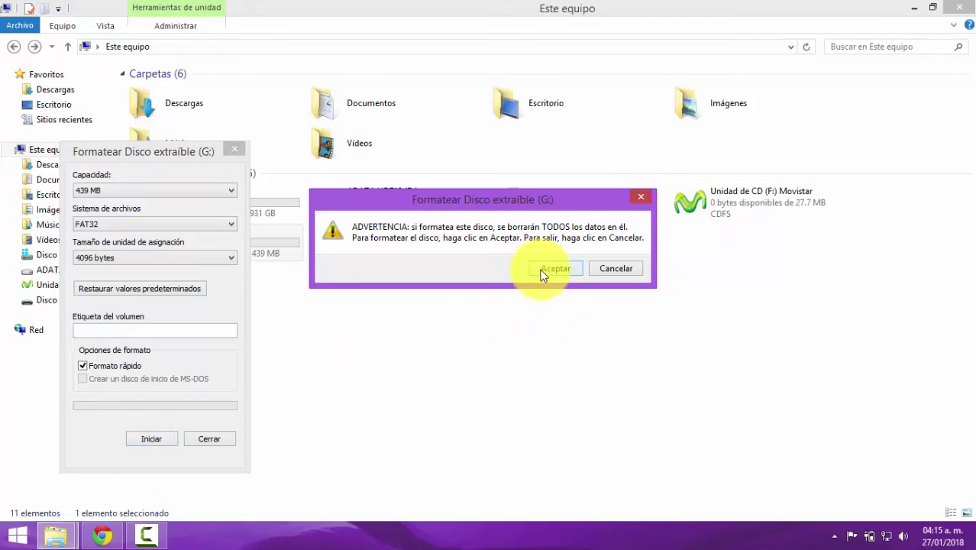
click(542, 271)
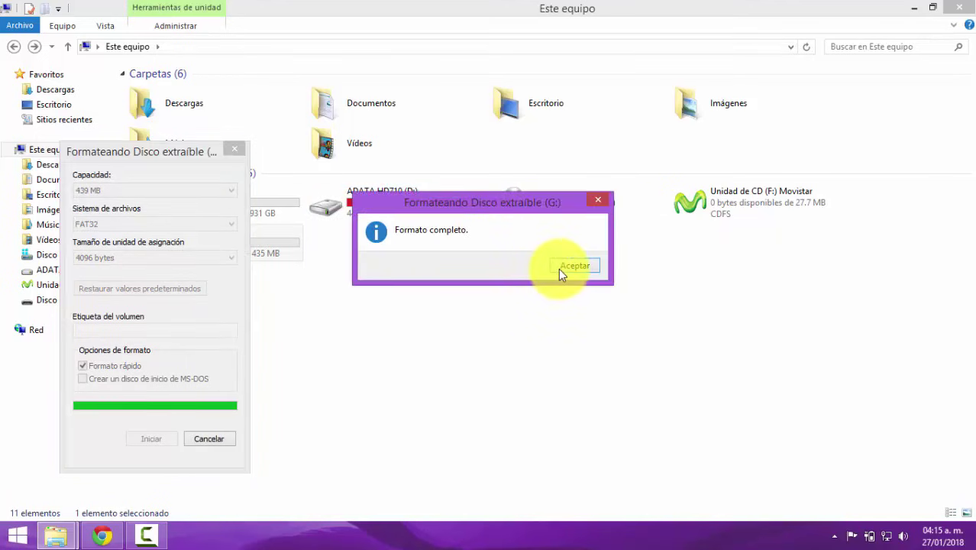
click(568, 266)
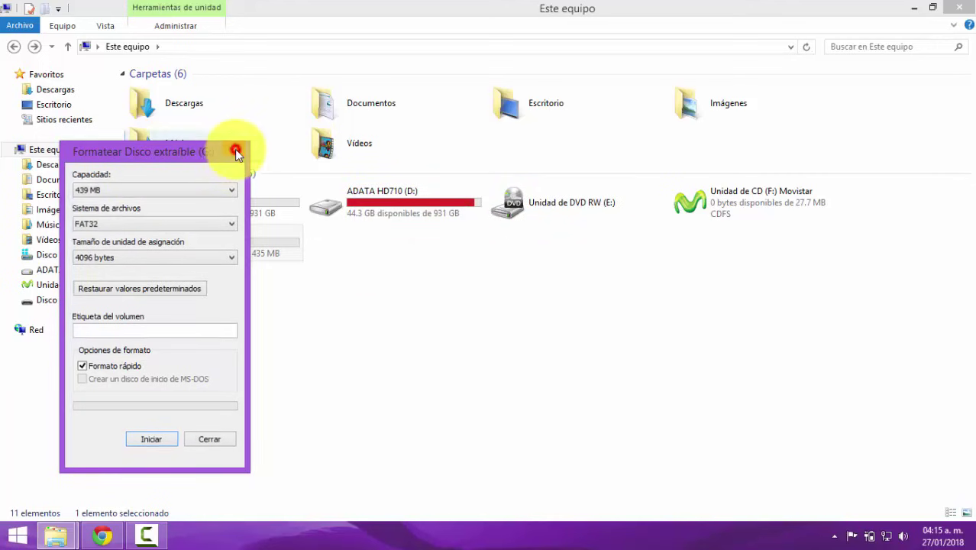
click(234, 148)
- Open the removable disk (G:) to check its contents, and close the file window
double_click(169, 252)
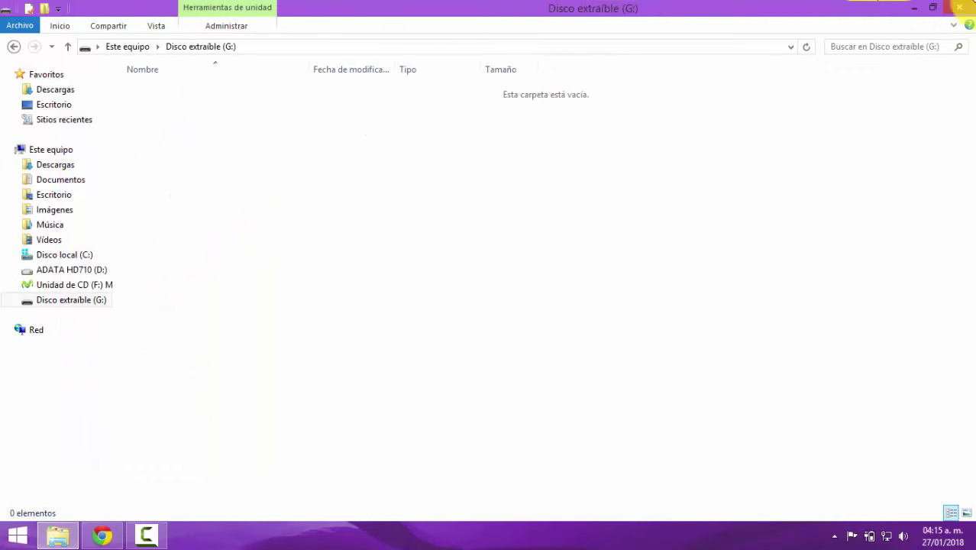
click(962, 9)
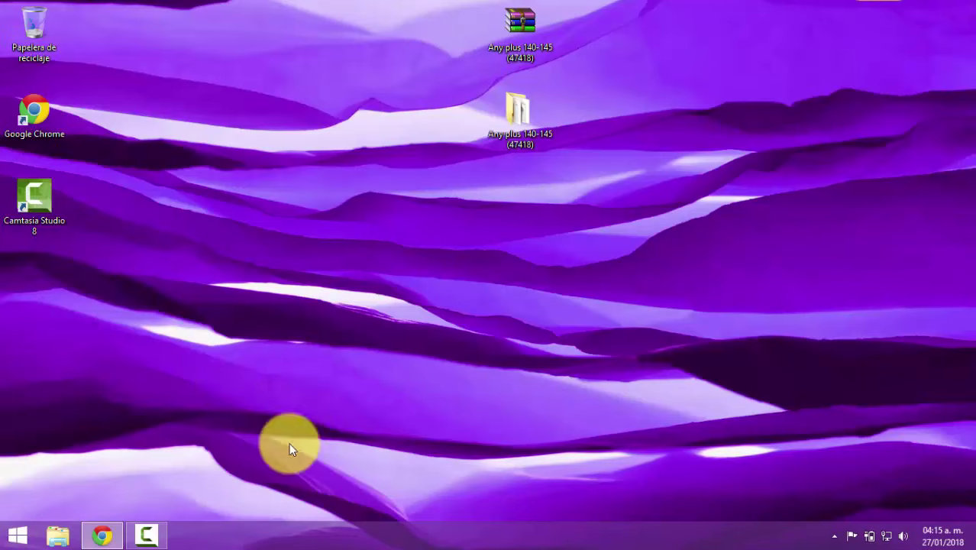
double_click(520, 110)
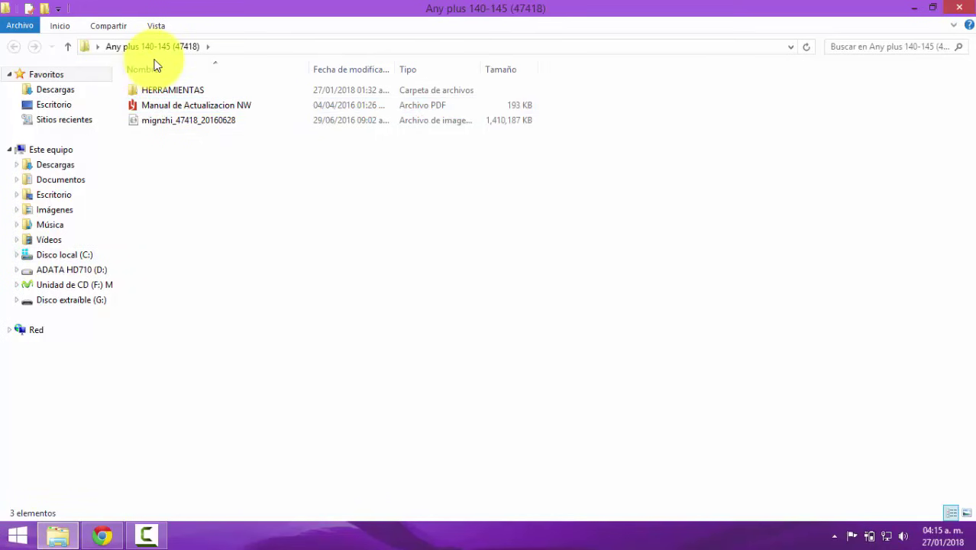
click(181, 120)
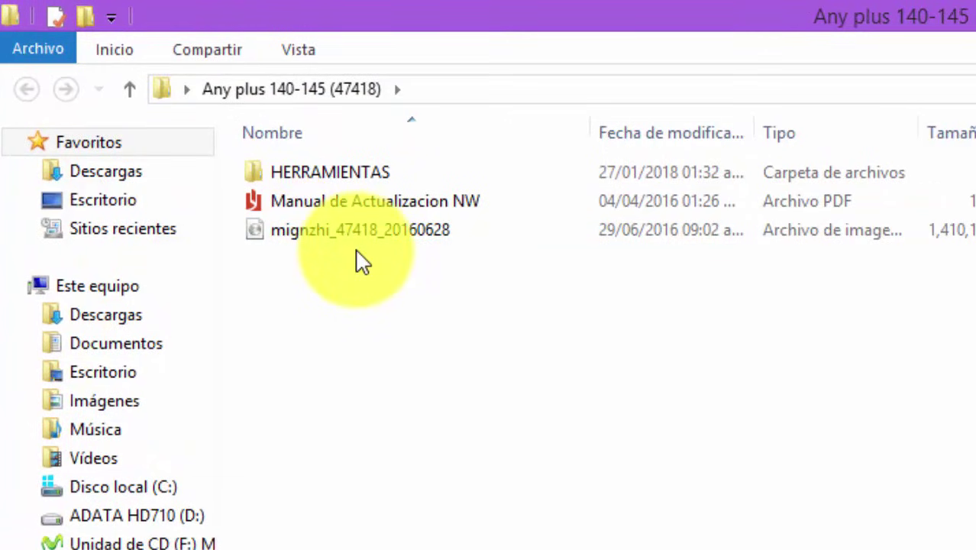
double_click(368, 172)
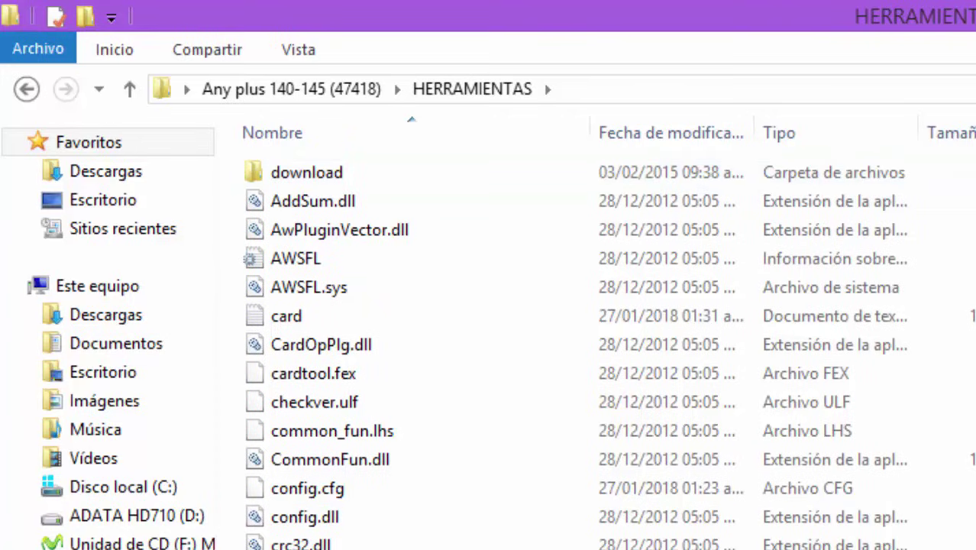
scroll(609, 348, down, 5)
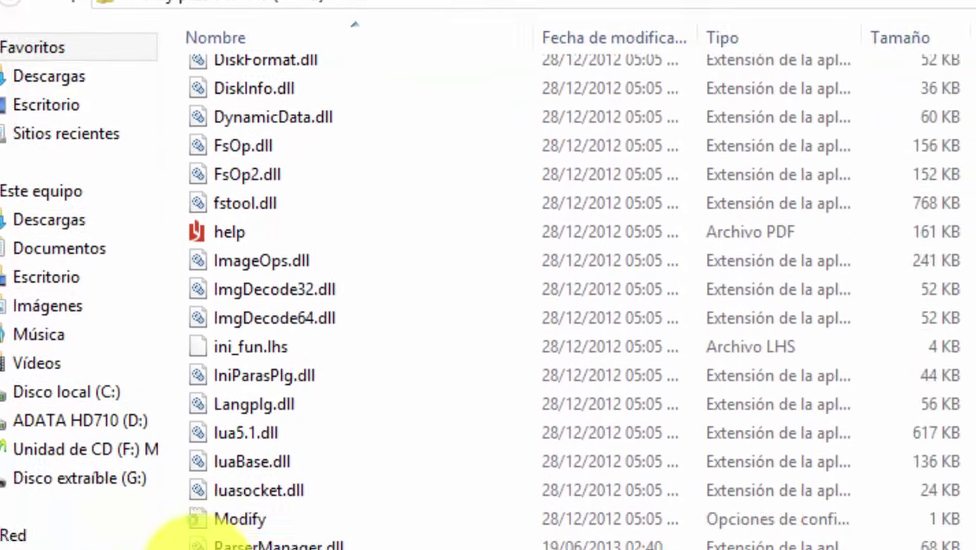
click(136, 398)
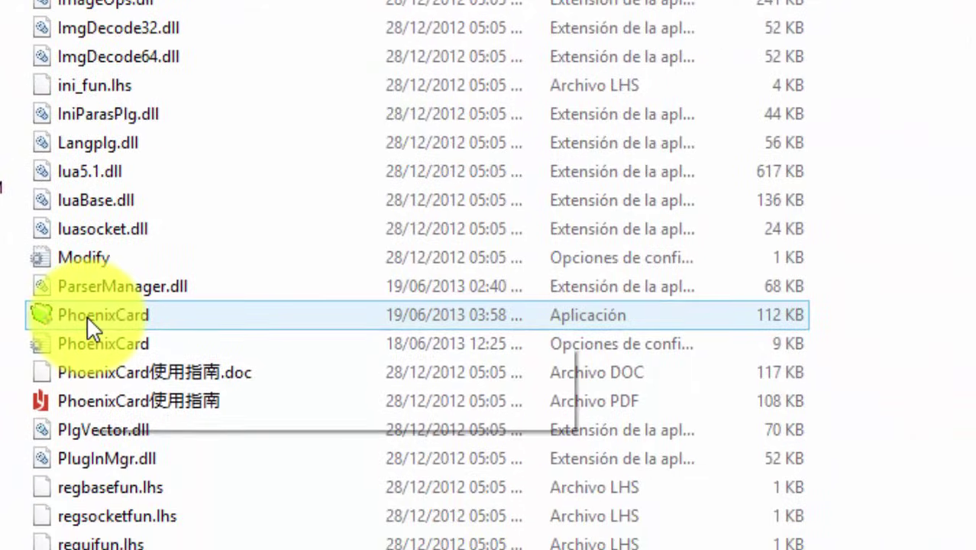
right_click(87, 320)
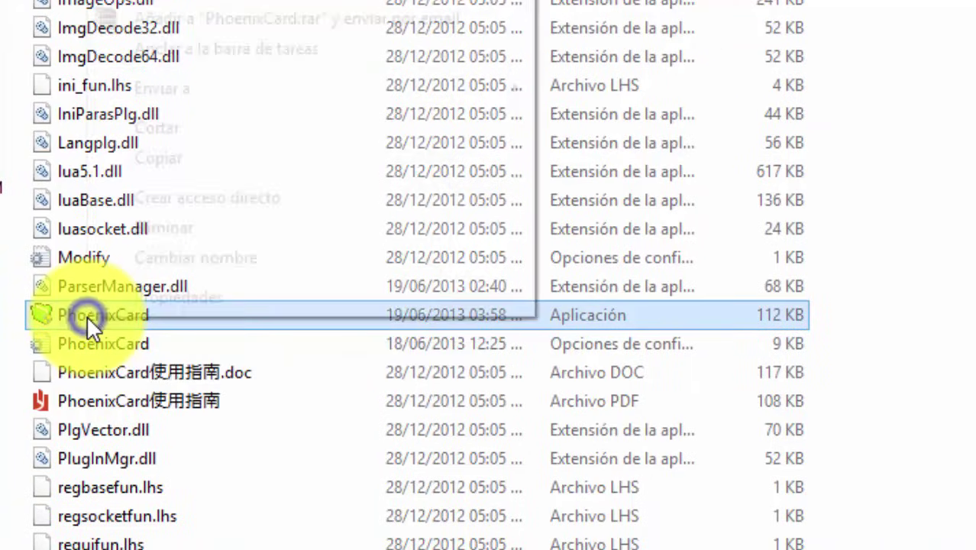
click(371, 42)
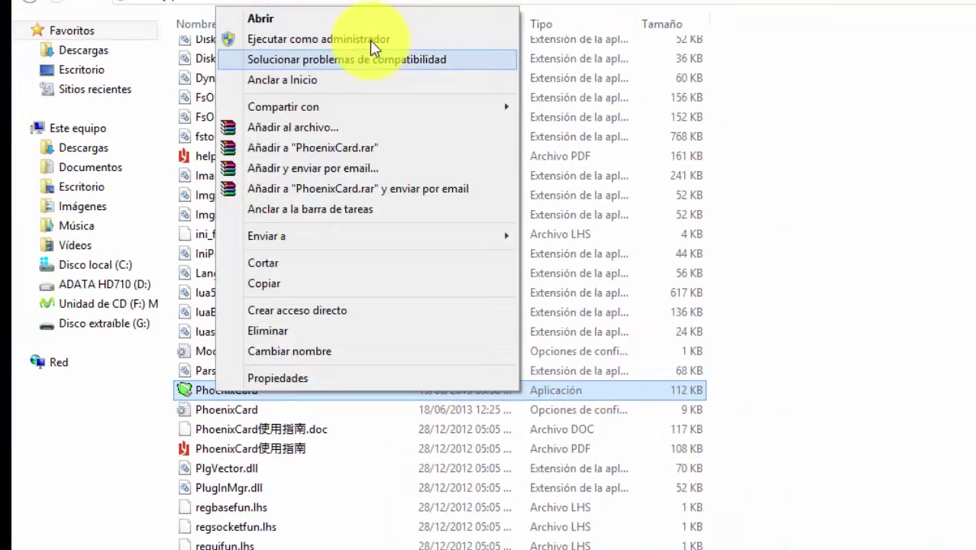
click(369, 39)
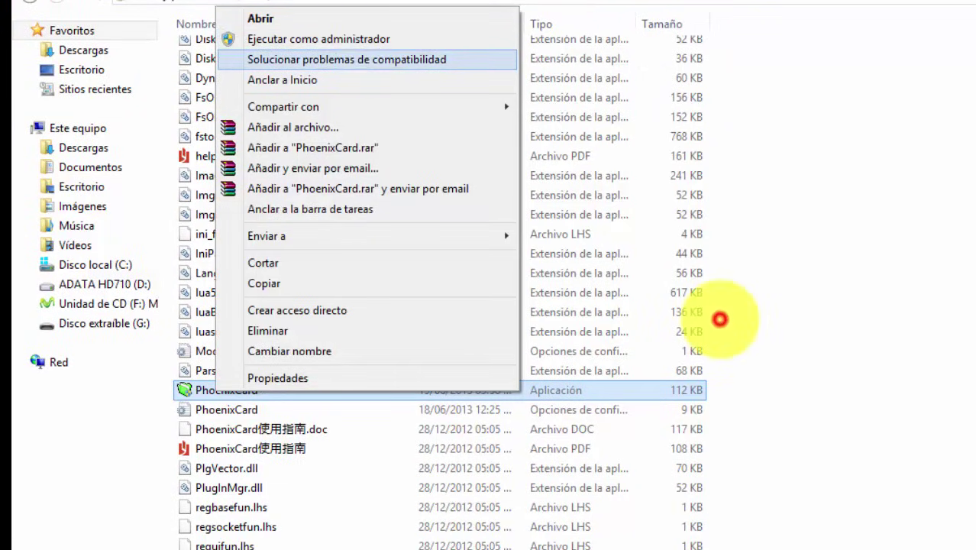
click(718, 318)
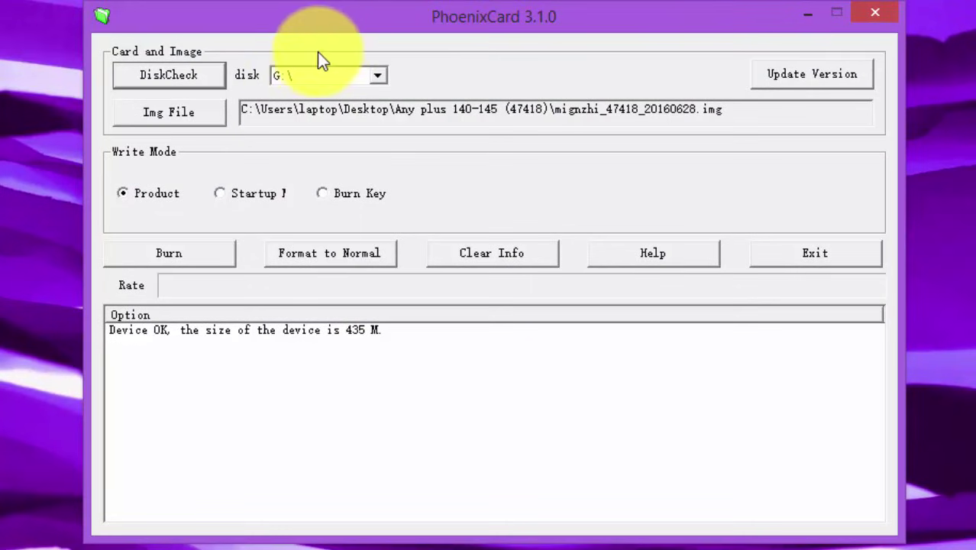
- Choose G:\ as the target disk and load mignzhi_47418_20160628 as the image file
click(378, 75)
click(381, 75)
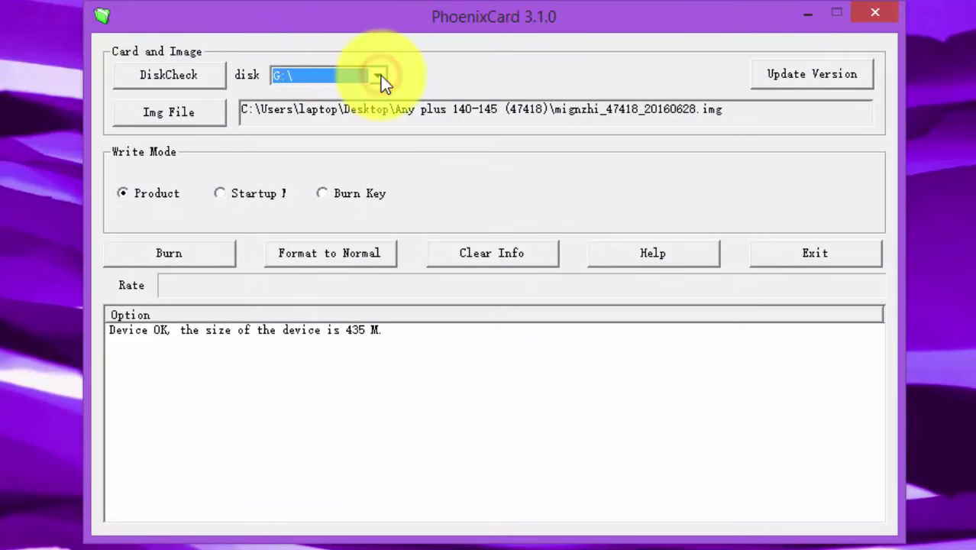
click(183, 114)
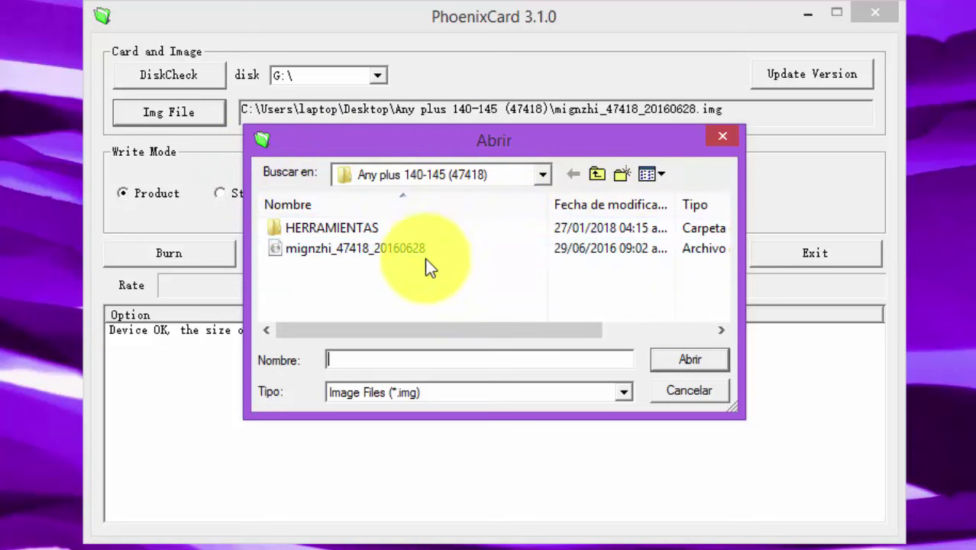
click(334, 252)
click(701, 364)
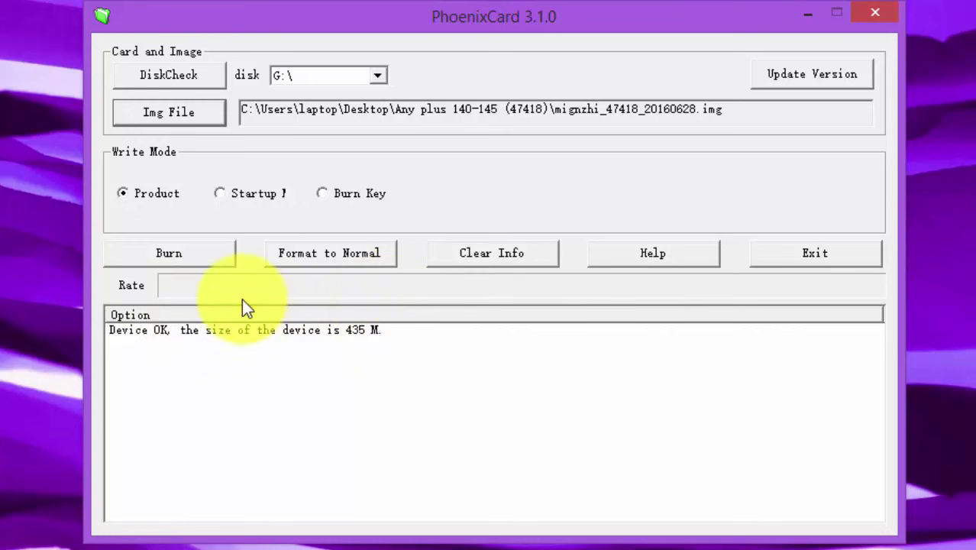
- Format the card in G:\ to normal mode and dismiss the completion dialog
click(326, 255)
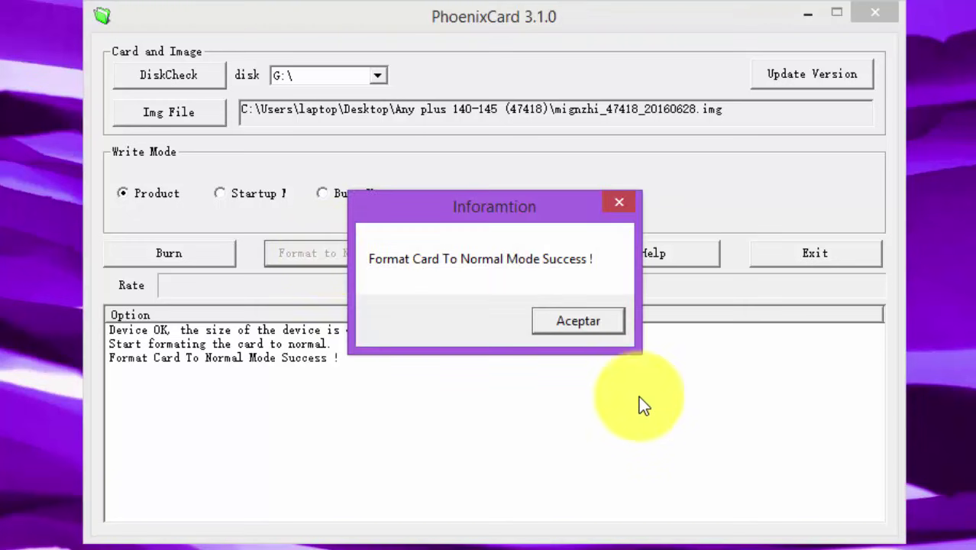
click(595, 330)
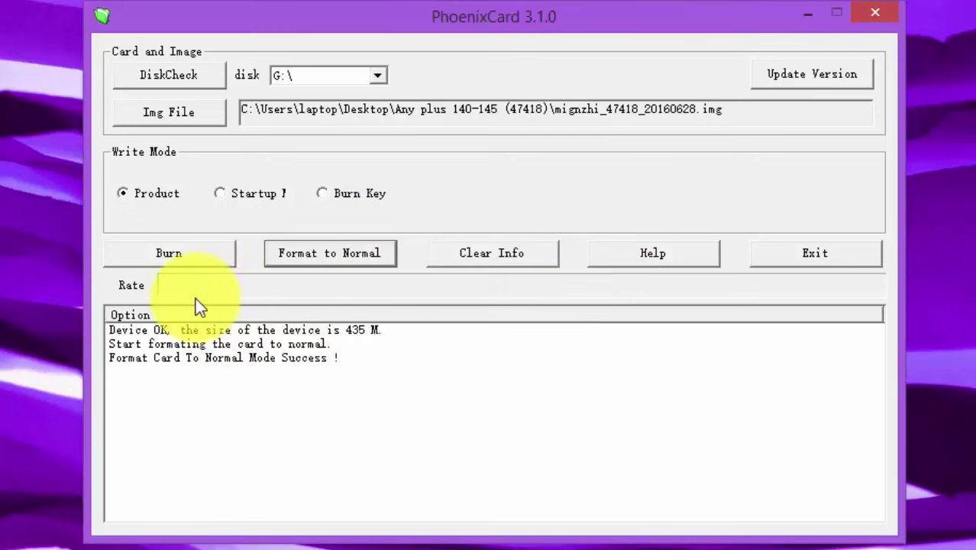
- Burn the loaded firmware image to the card in Product write mode, and exit PhoenixCard once burning ends
click(187, 258)
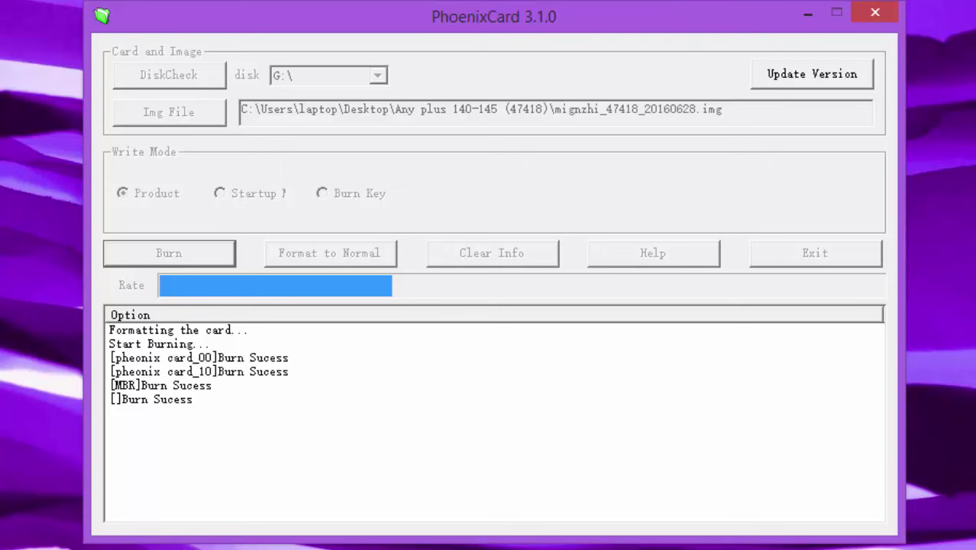
key(F9)
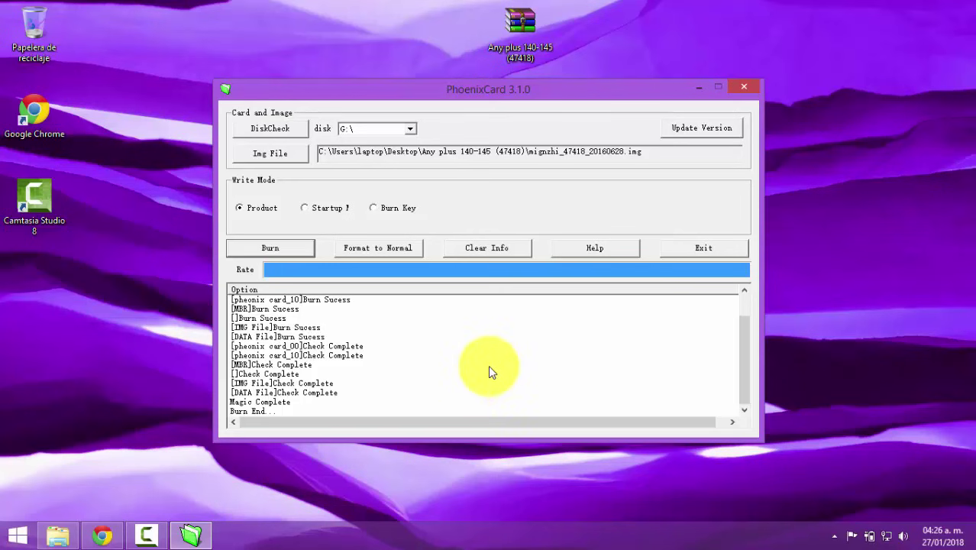
click(683, 246)
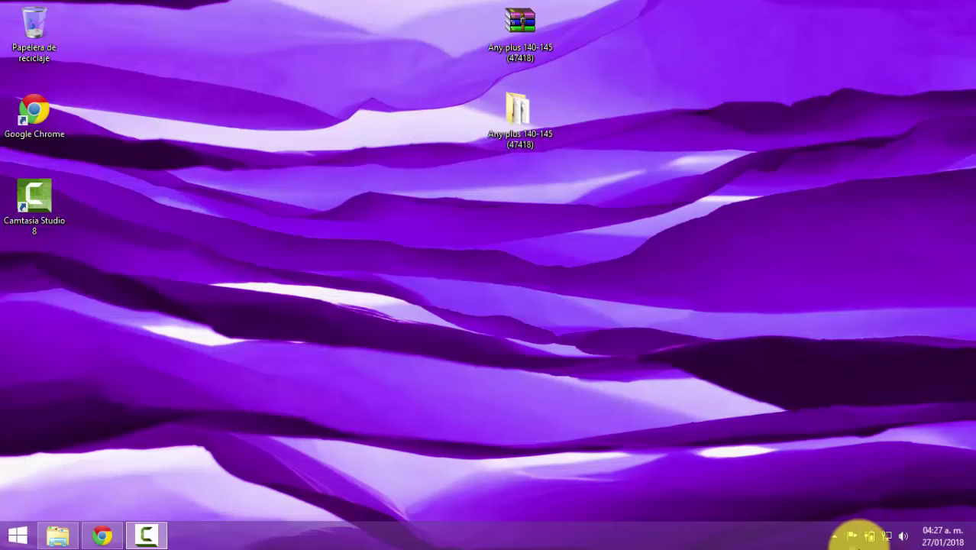
- Safely eject the removable disk (G:) from the computer and dismiss the notification
click(832, 537)
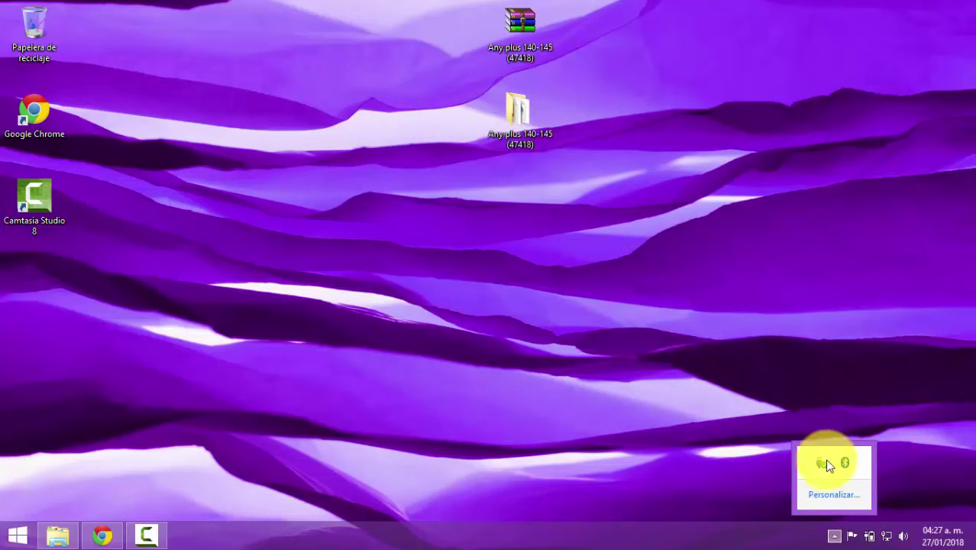
click(821, 466)
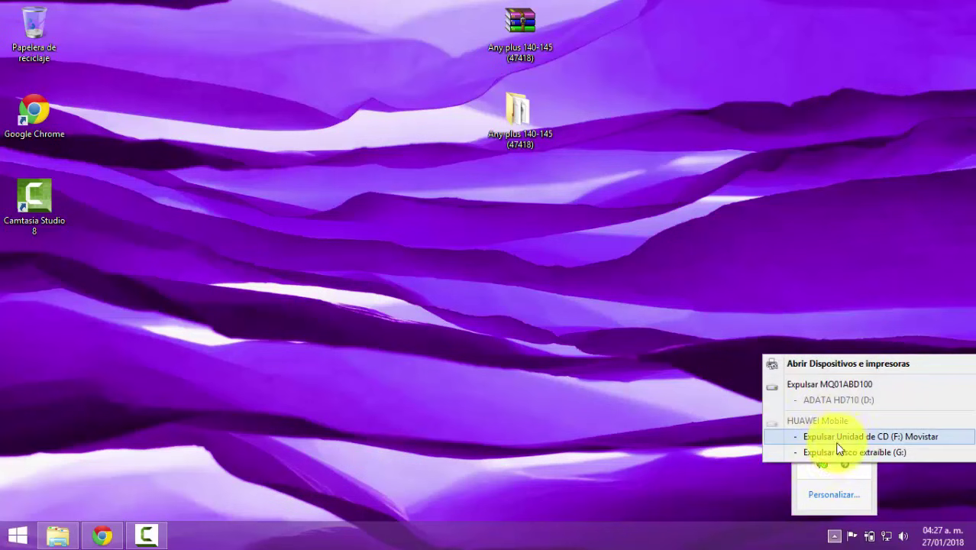
click(831, 451)
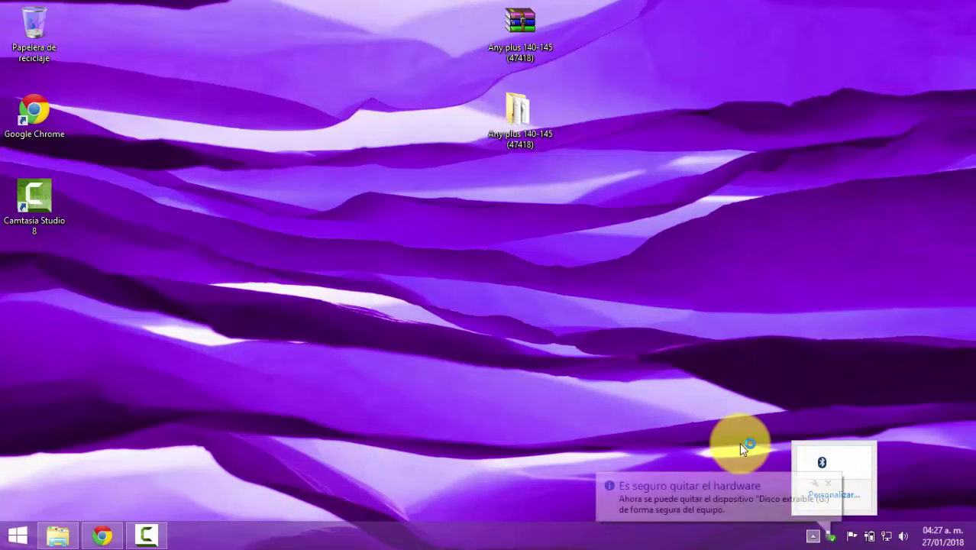
click(670, 495)
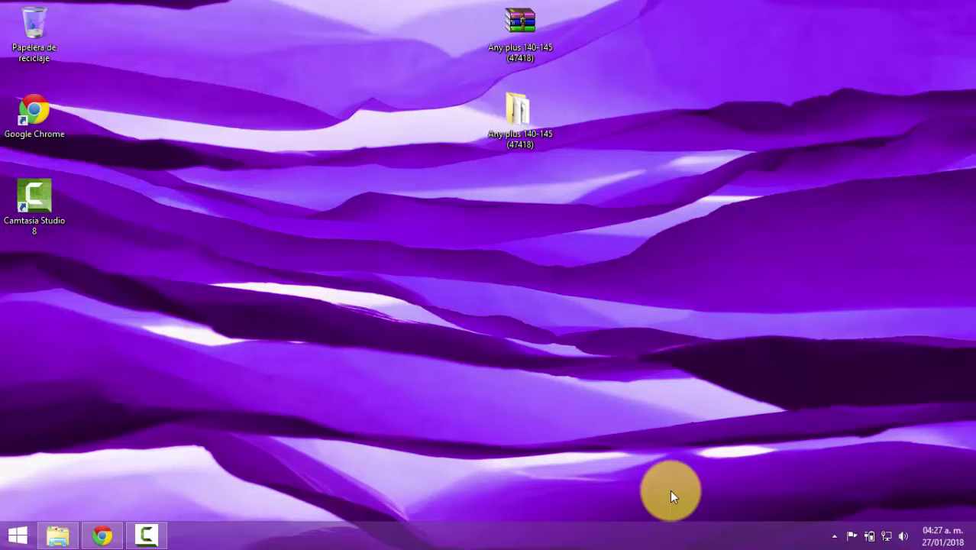
click(157, 528)
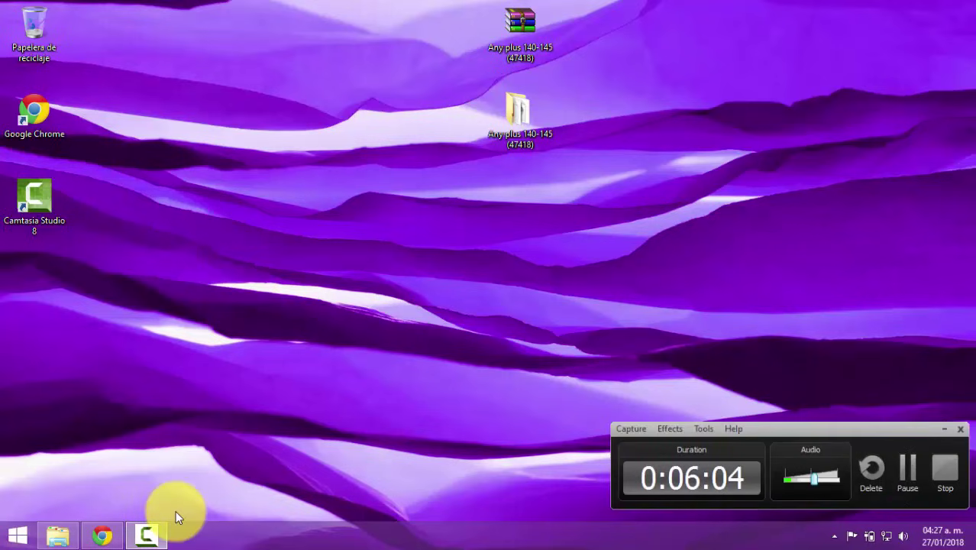